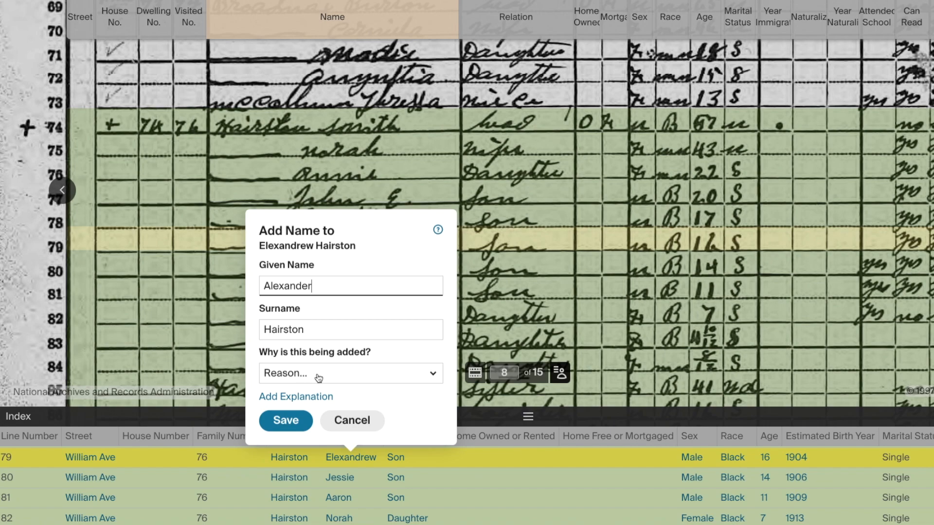
# Step: Save the line 79 alternate name with the reason Incorrect in image, and skip applying its surname to other household members
pyautogui.click(319, 378)
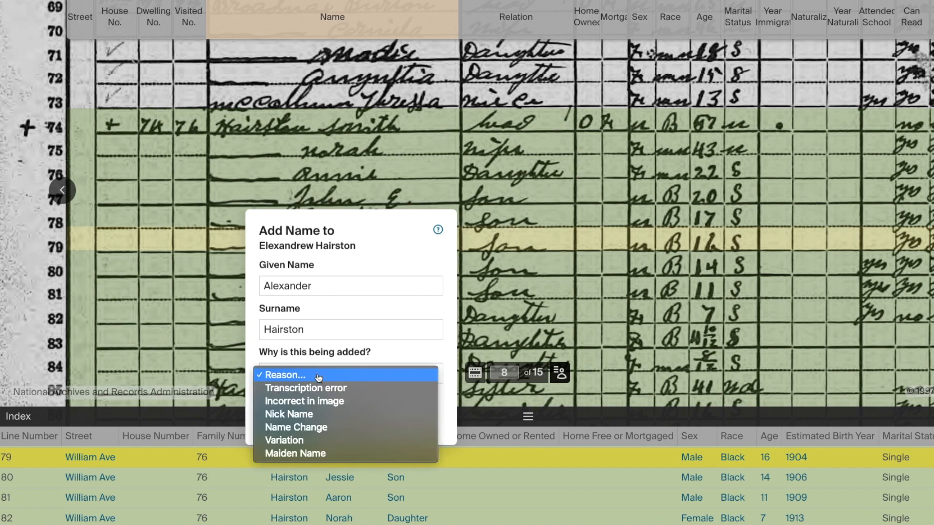
pyautogui.click(319, 402)
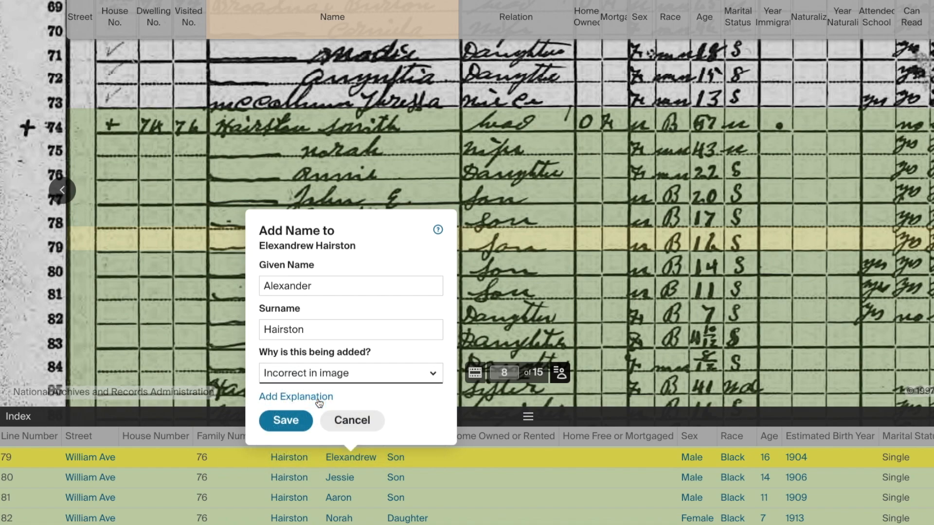
pyautogui.click(292, 421)
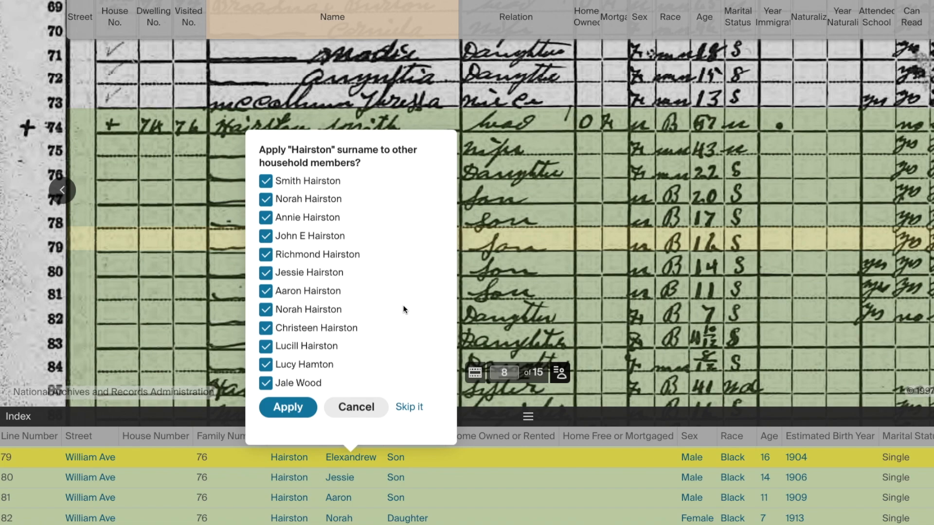
pyautogui.click(409, 409)
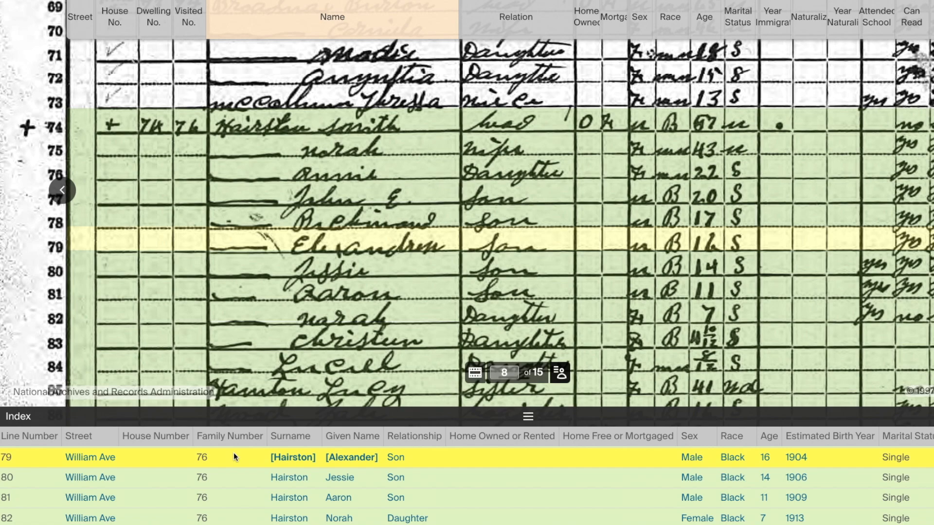
# Step: Examine the estimated birth year correction form and the remaining index columns for line 79
pyautogui.click(793, 462)
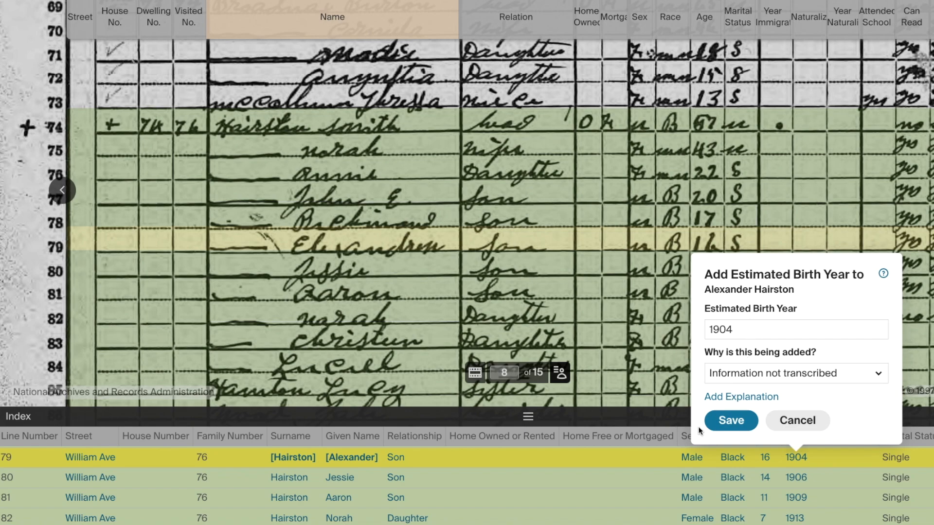
pyautogui.click(672, 421)
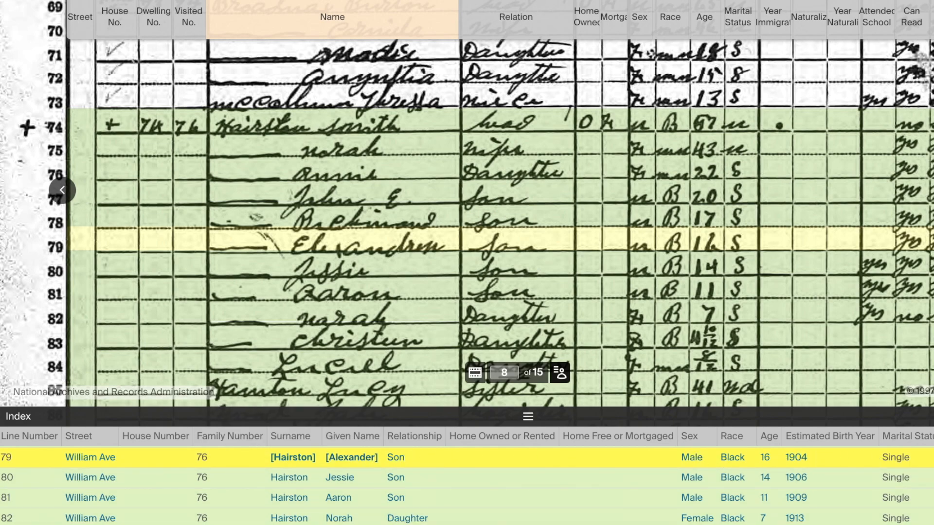
pyautogui.hscroll(3, 467, 476)
pyautogui.hscroll(15, 467, 477)
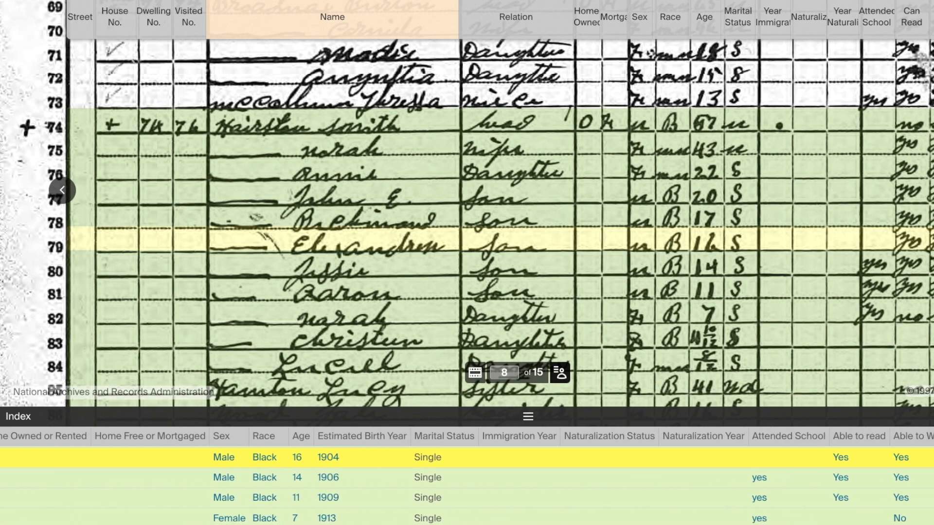
pyautogui.hscroll(6, 467, 477)
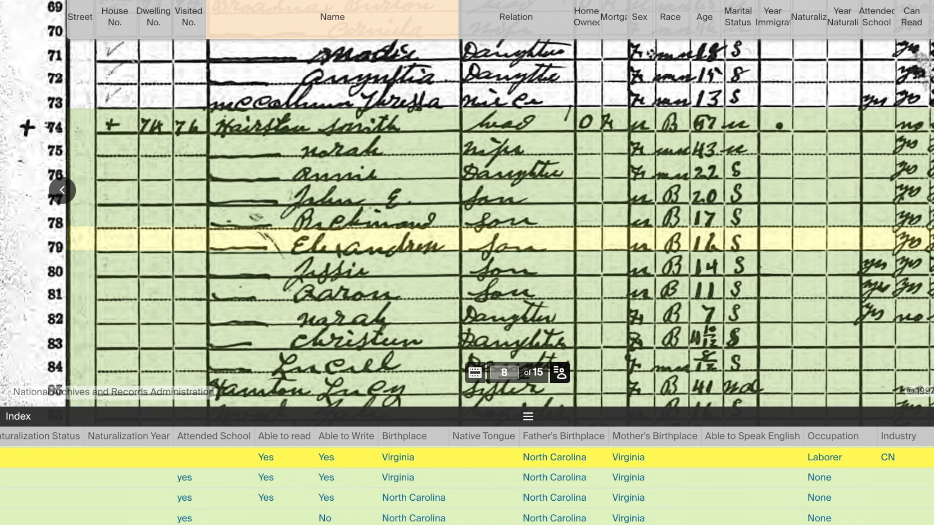
pyautogui.hscroll(-15, 467, 482)
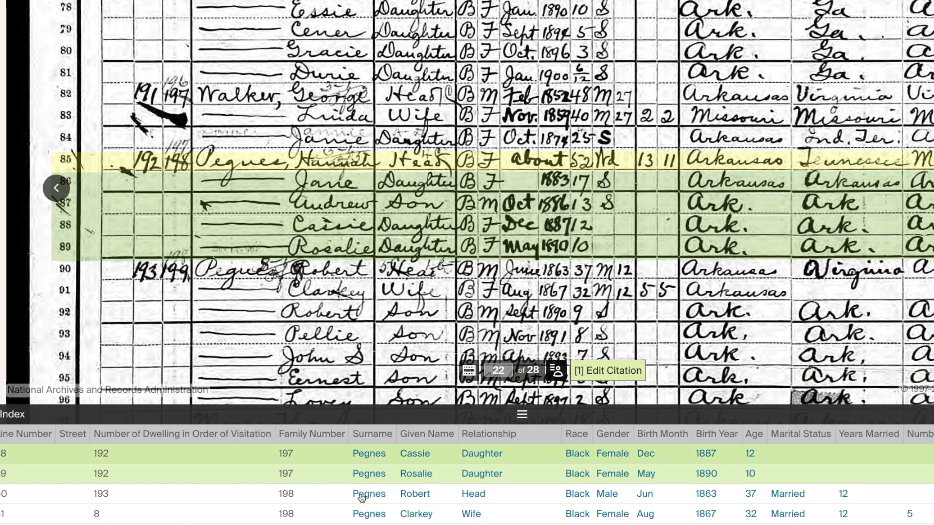
# Step: Correct the surname of the household head on line 85 to the spelling written in the census image
pyautogui.scroll(4, 355, 494)
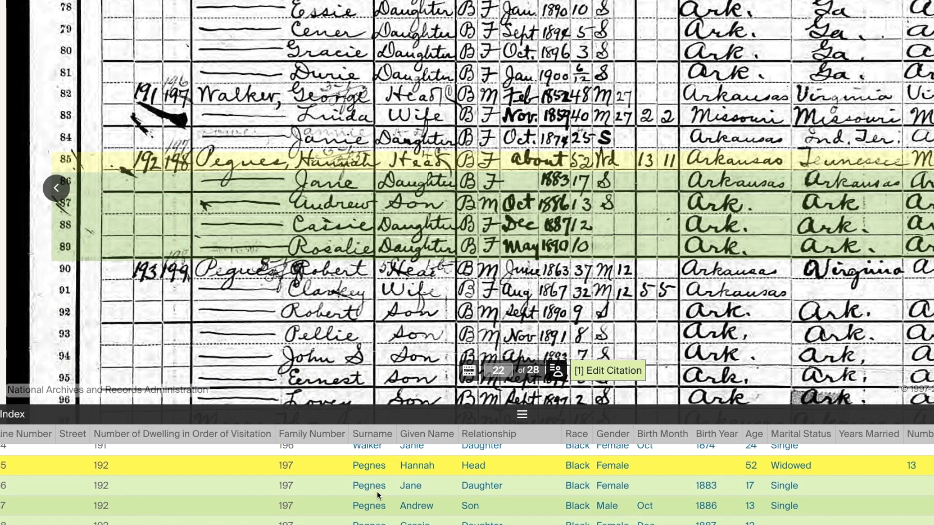
pyautogui.scroll(-1, 369, 476)
pyautogui.click(369, 456)
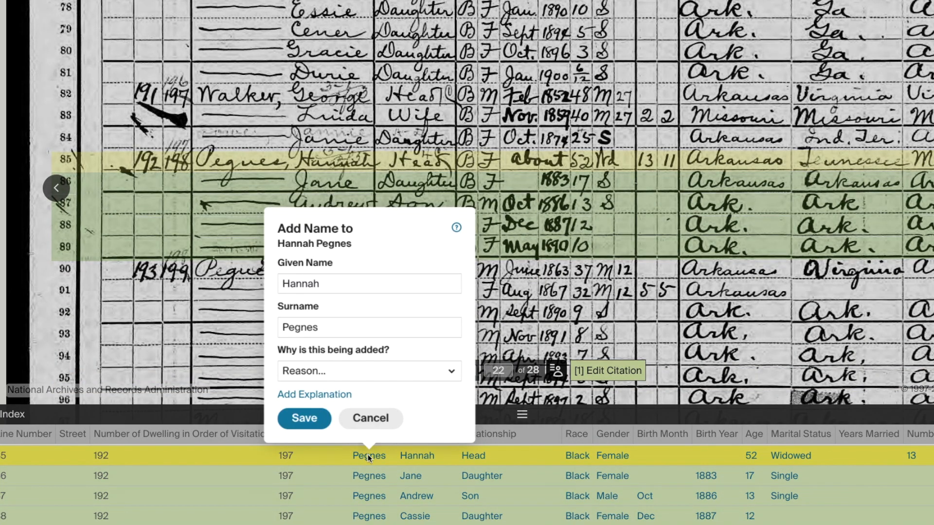
pyautogui.click(334, 328)
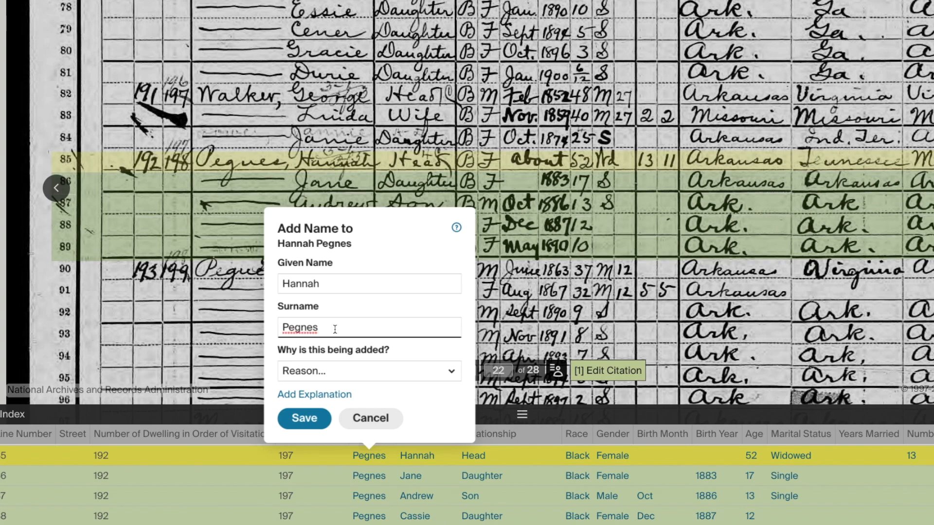
pyautogui.press('BackSpace')
pyautogui.press('BackSpace')
pyautogui.press('BackSpace')
pyautogui.write('ues')
# Step: Save the line 85 correction with the reason Transcription error, and apply the surname to all listed household members
pyautogui.click(325, 373)
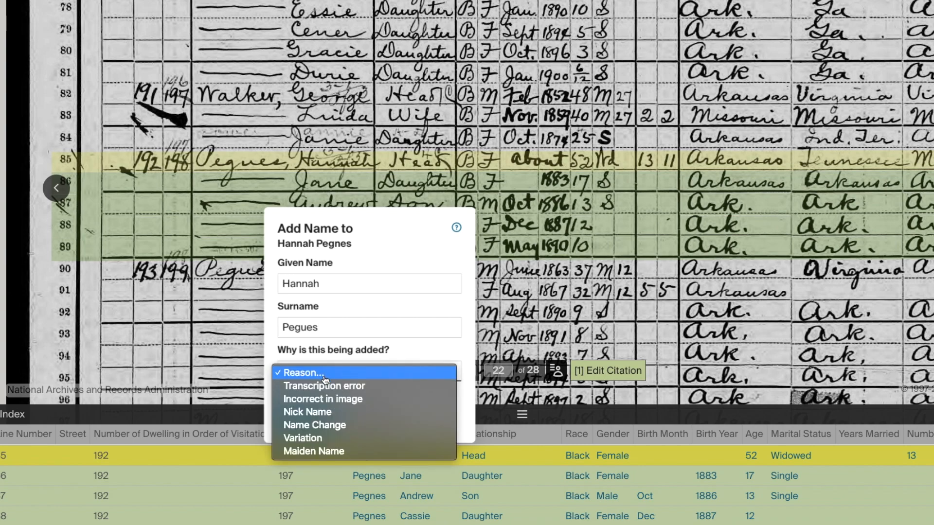
pyautogui.click(324, 386)
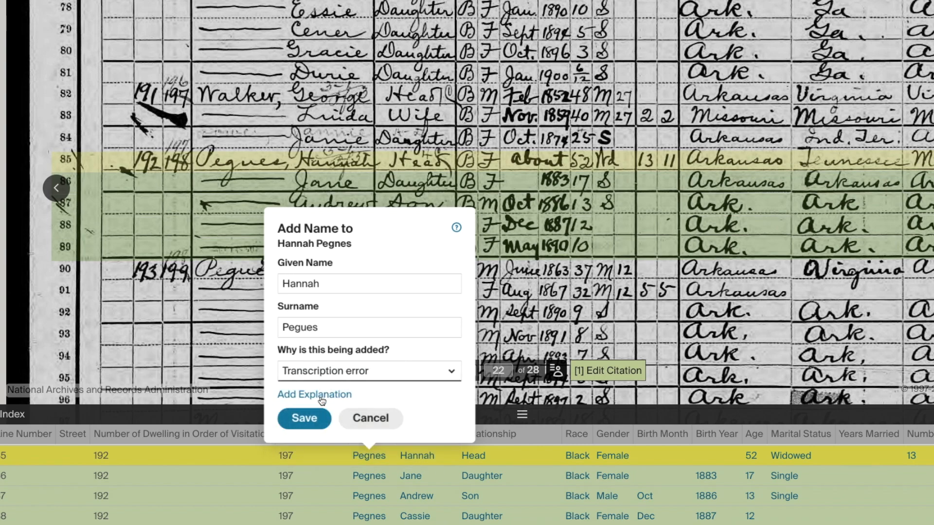
pyautogui.click(307, 421)
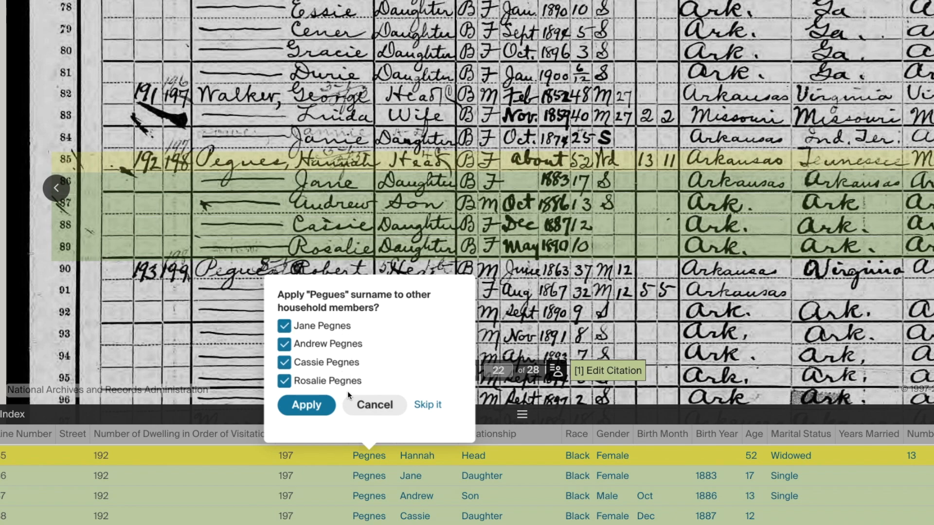
pyautogui.click(314, 408)
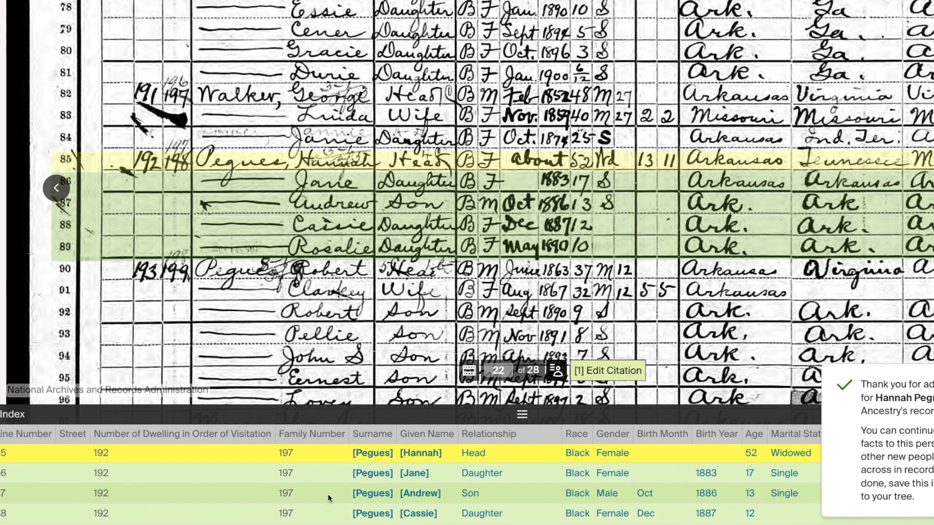
# Step: Correct the surname of the household head on line 90 to the spelling written in the census image
pyautogui.scroll(-2, 327, 494)
pyautogui.scroll(-2, 328, 495)
pyautogui.click(374, 458)
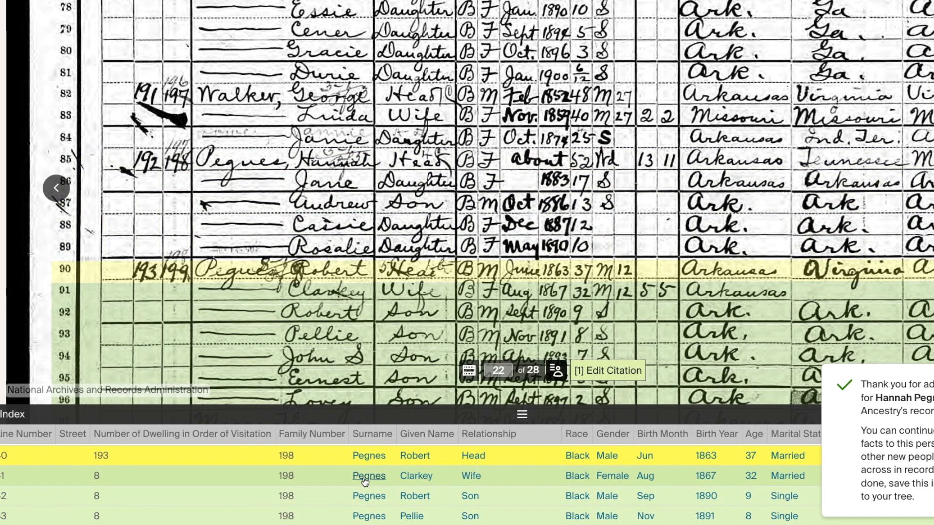
pyautogui.click(369, 457)
pyautogui.click(332, 330)
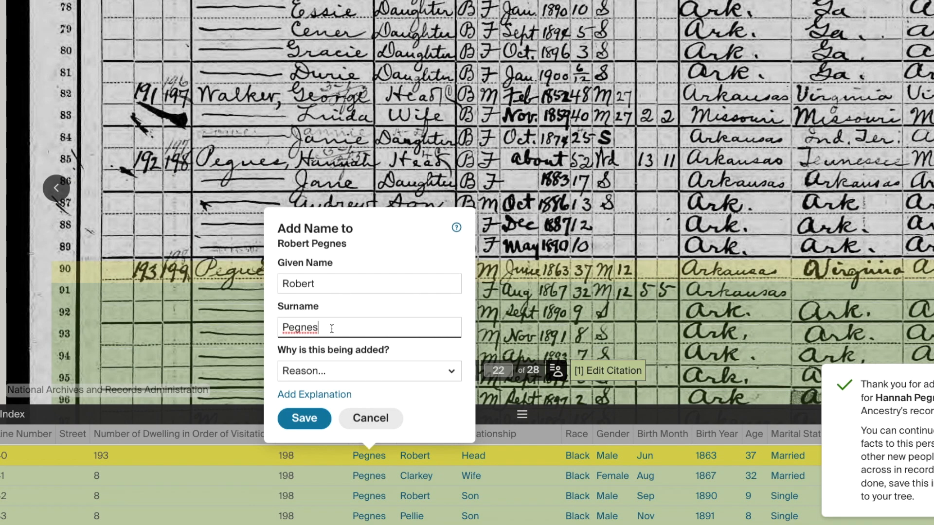
pyautogui.press('BackSpace')
pyautogui.press('BackSpace')
pyautogui.write('ues')
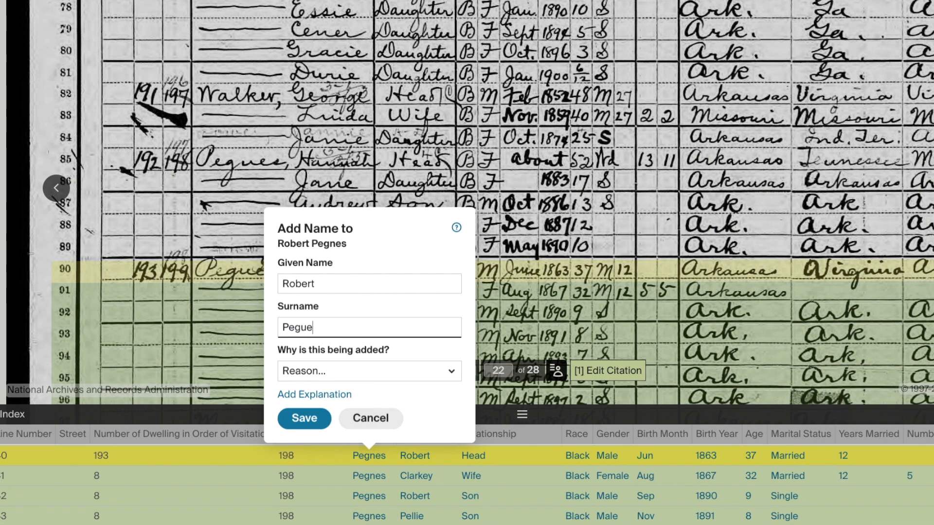
# Step: Save the line 90 correction as a Transcription error, and apply the surname to all household members except the one with a different surname
pyautogui.click(317, 377)
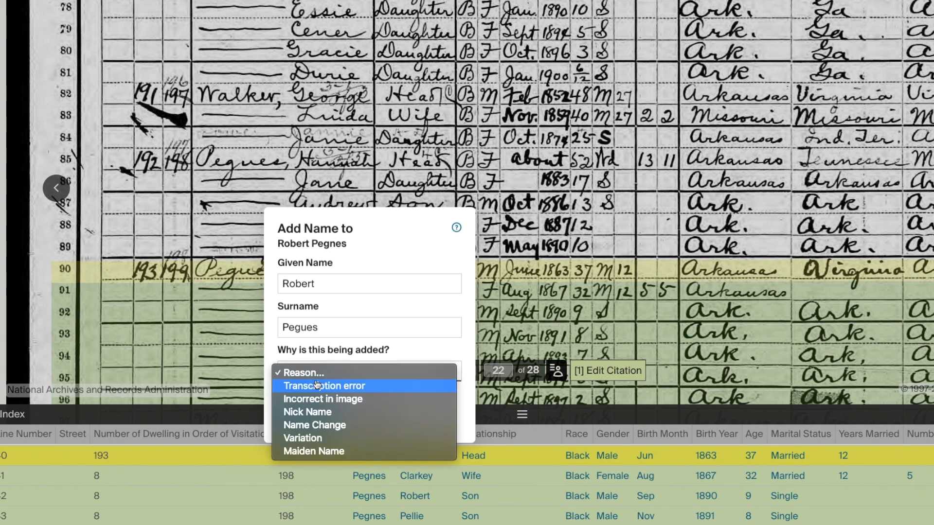
pyautogui.click(315, 386)
pyautogui.click(314, 418)
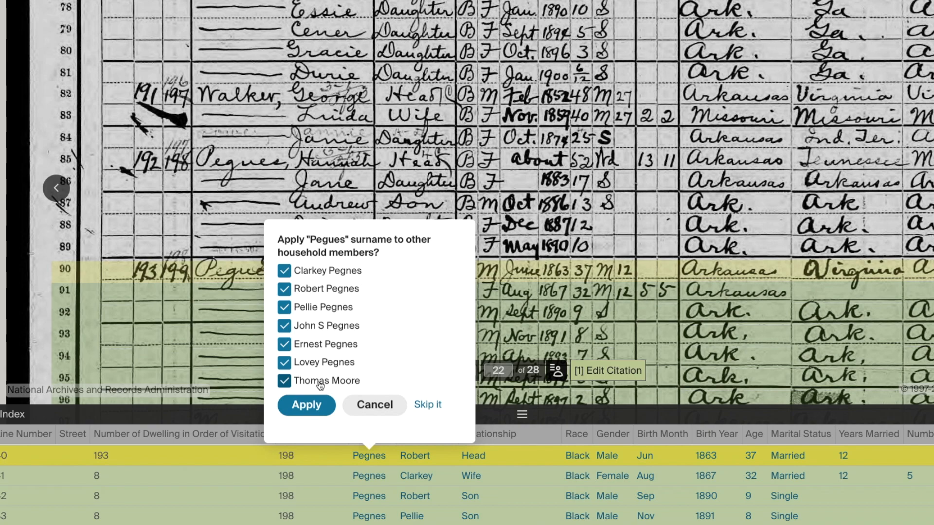
pyautogui.click(283, 382)
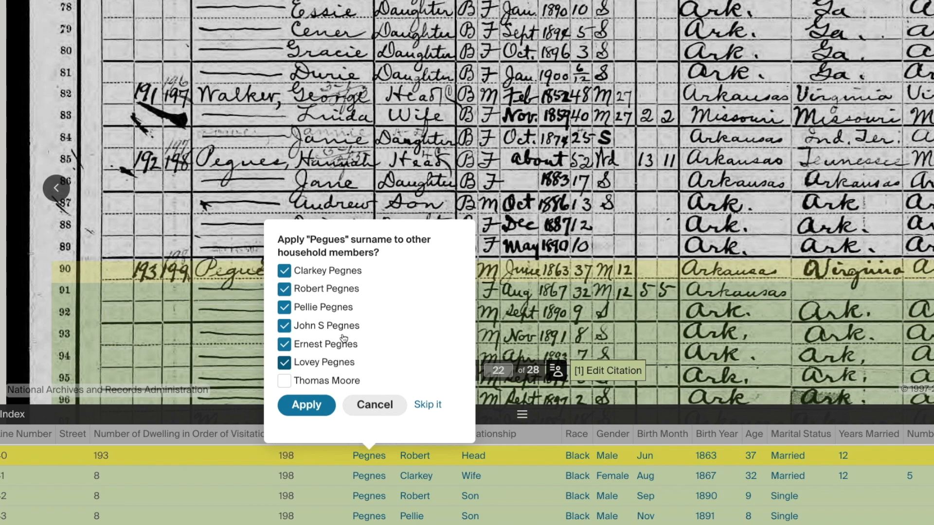
pyautogui.click(307, 405)
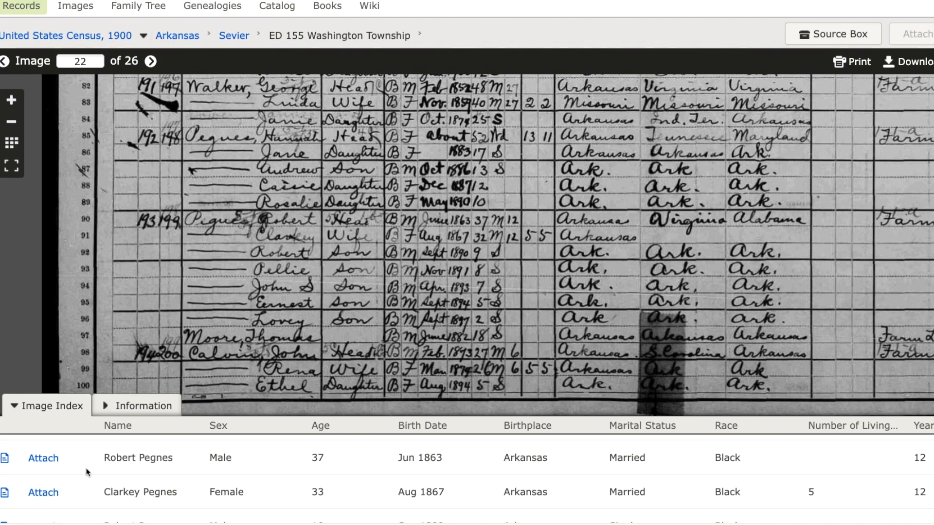
# Step: In FamilySearch, open the record of the 37-year-old male born Jun 1863 from the image index in a new tab
pyautogui.scroll(4, 87, 472)
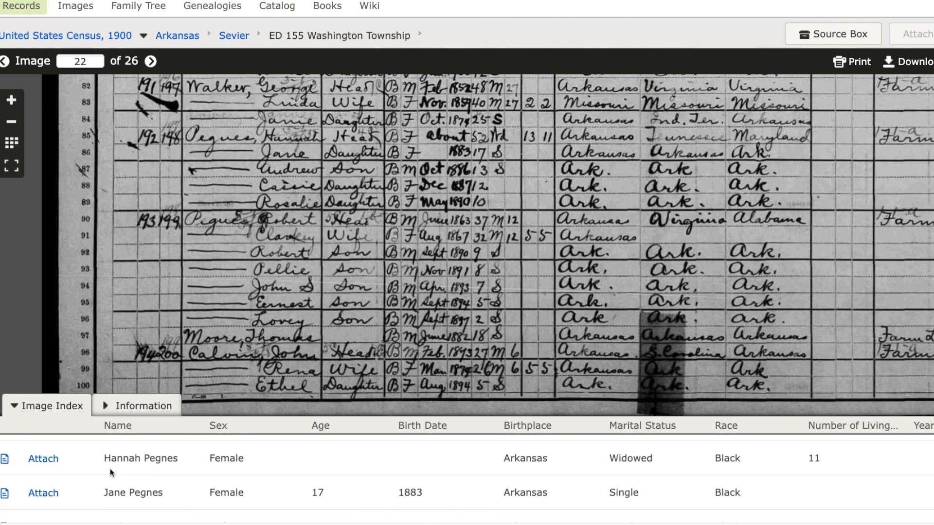
pyautogui.scroll(-4, 110, 469)
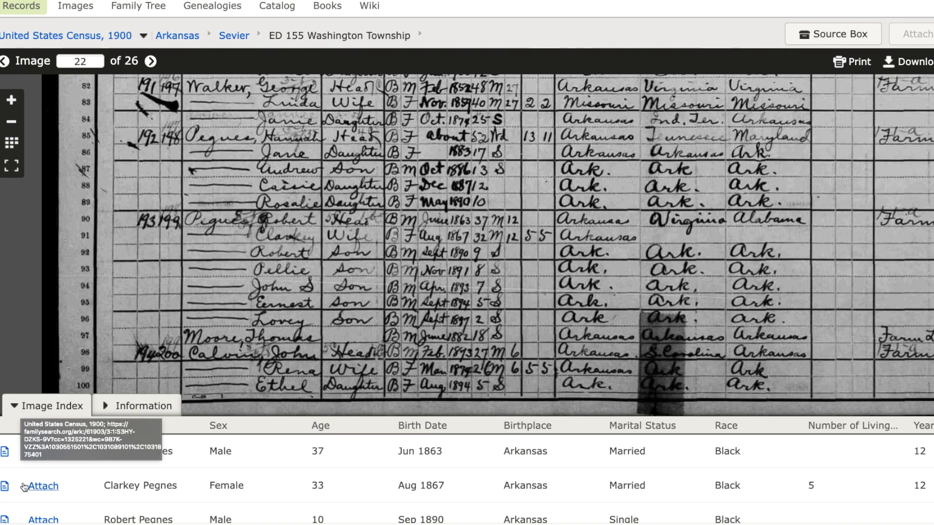
pyautogui.rightClick(3, 454)
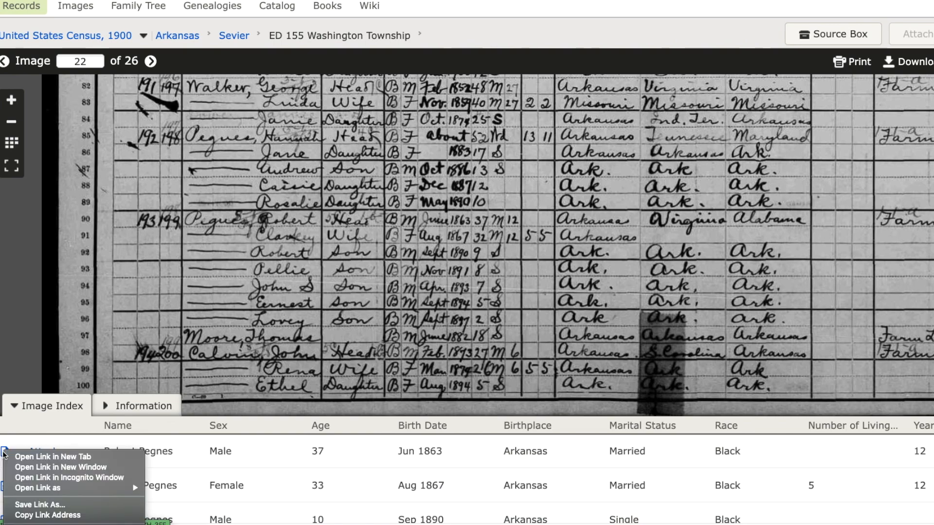
pyautogui.click(29, 457)
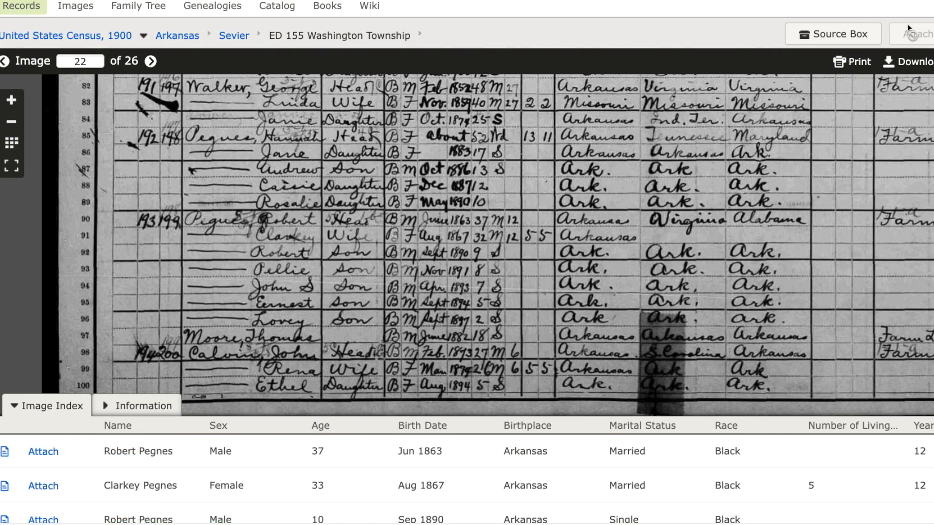
pyautogui.hotkey('ctrl', 'Tab')
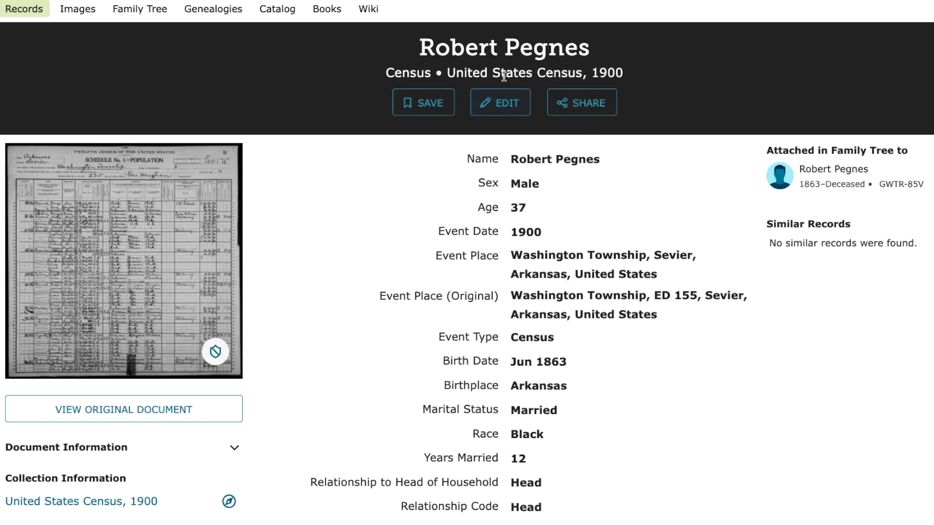
# Step: Edit the record's name and correct the original surname to the spelling written in the census image
pyautogui.click(500, 108)
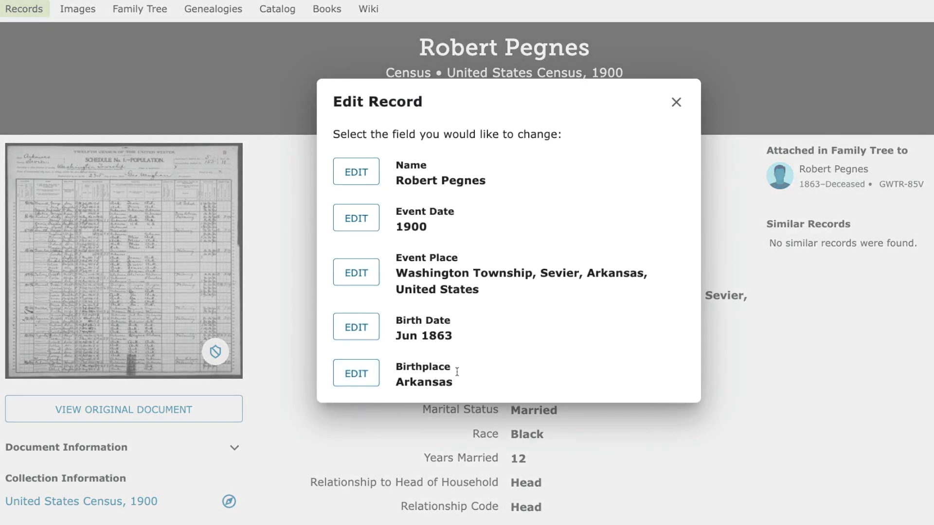
pyautogui.click(360, 180)
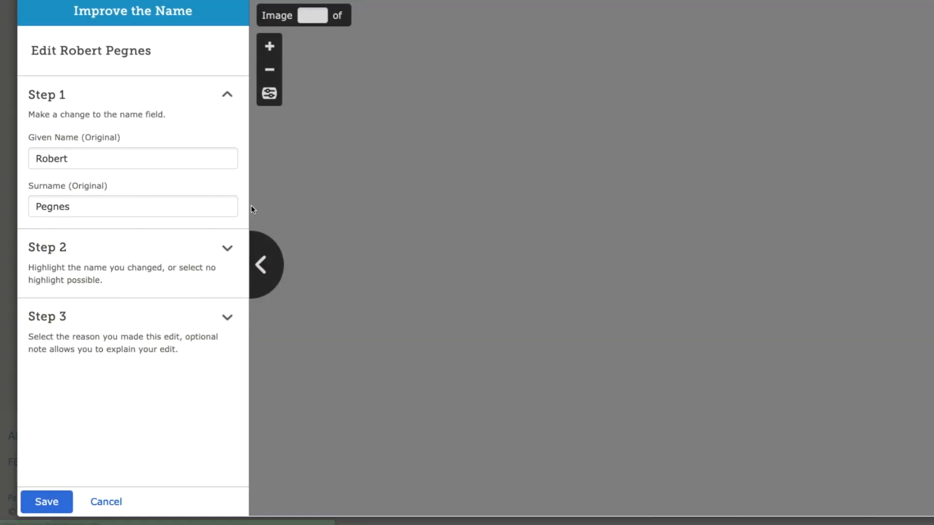
pyautogui.click(86, 210)
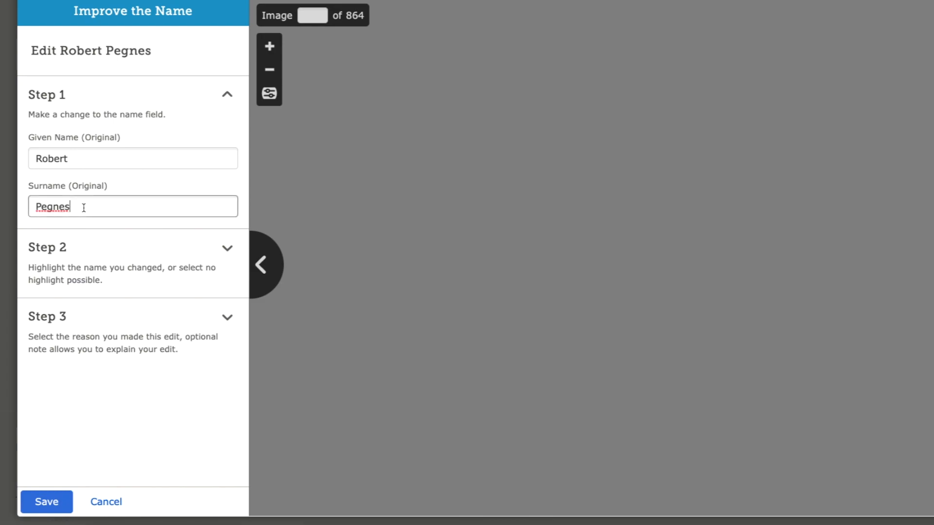
pyautogui.press('BackSpace')
pyautogui.press('BackSpace')
pyautogui.press('BackSpace')
pyautogui.write('ues')
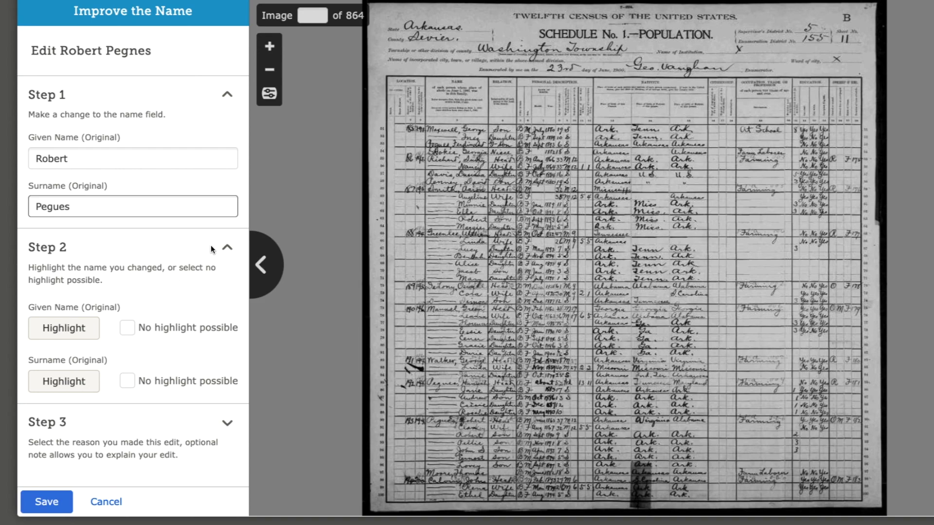
# Step: Highlight the household head's given name and surname on the line numbered 193/199 in the census image
pyautogui.click(271, 47)
pyautogui.click(270, 47)
pyautogui.click(273, 47)
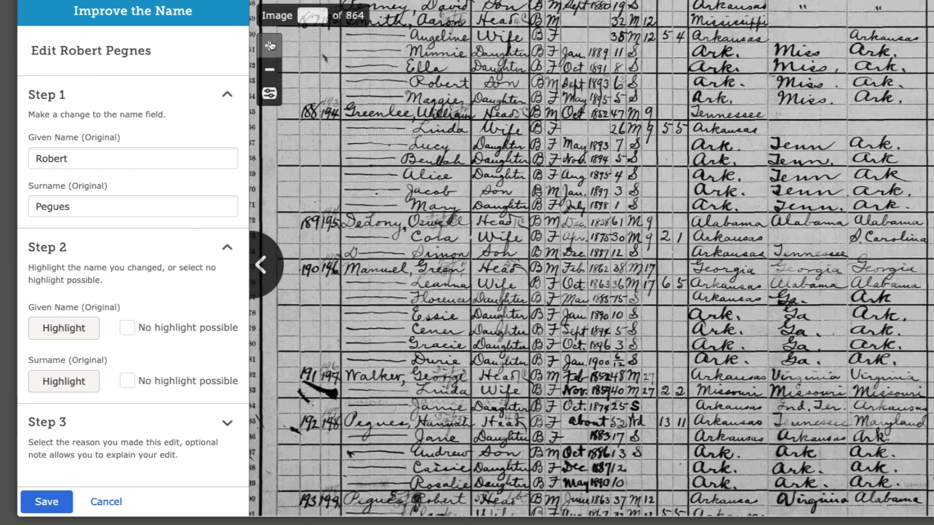
pyautogui.click(271, 45)
pyautogui.click(272, 46)
pyautogui.moveTo(342, 238); pyautogui.dragTo(468, 78)
pyautogui.moveTo(460, 370); pyautogui.dragTo(469, 155)
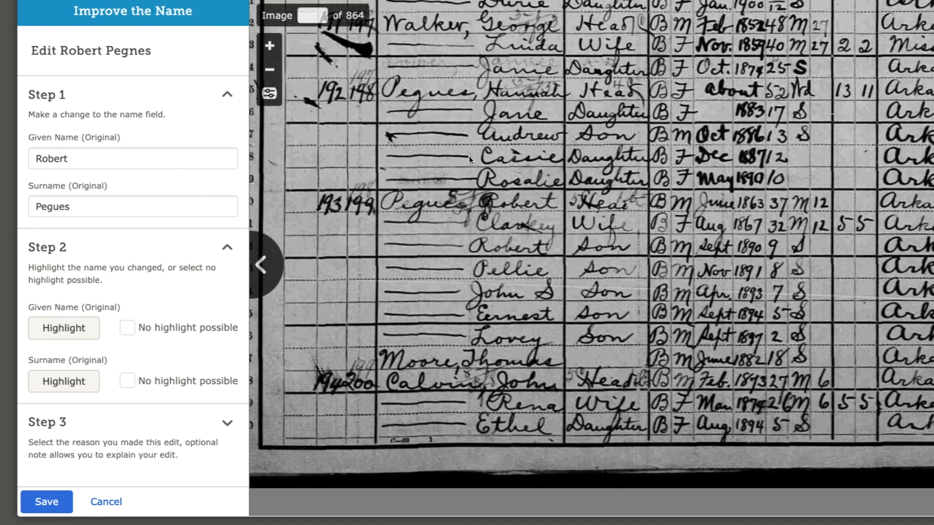
pyautogui.click(271, 46)
pyautogui.click(270, 47)
pyautogui.moveTo(336, 201); pyautogui.dragTo(414, 217)
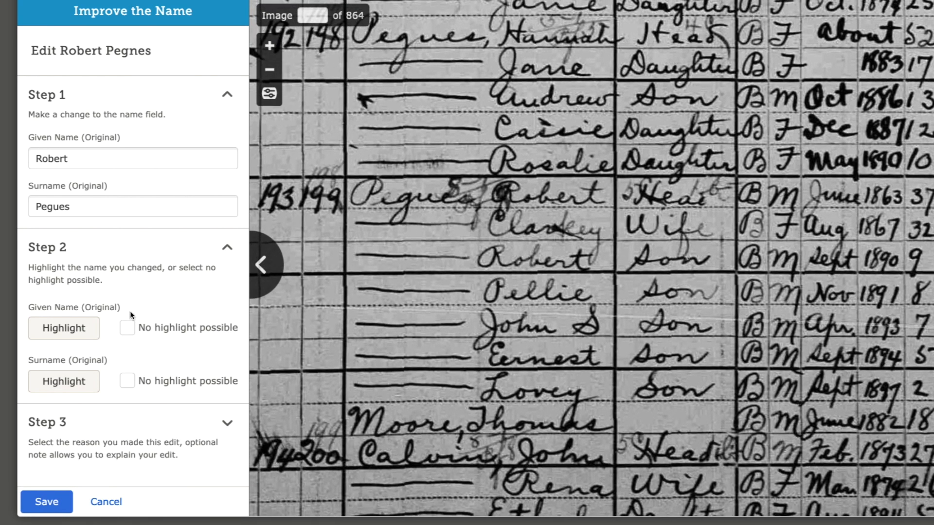
pyautogui.click(55, 330)
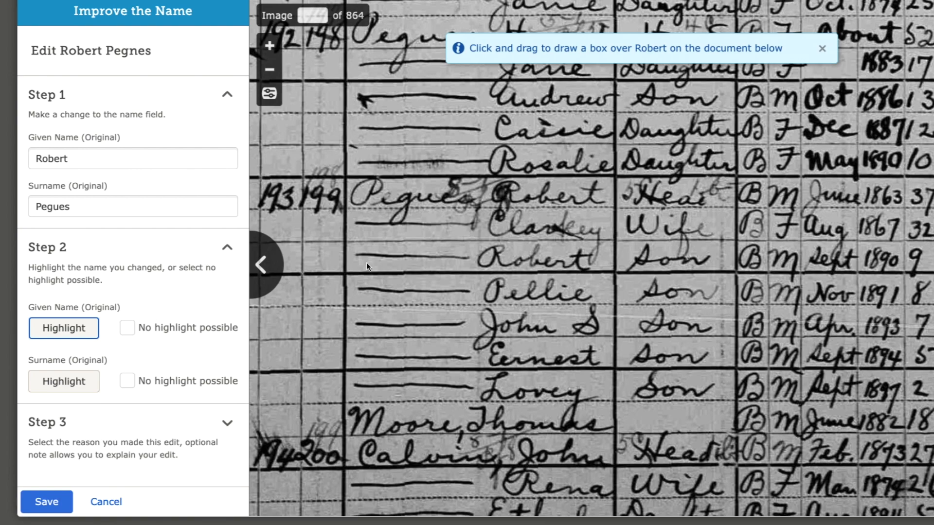
pyautogui.moveTo(486, 177)
pyautogui.mouseDown()
pyautogui.moveTo(593, 191)
pyautogui.moveTo(619, 212)
pyautogui.mouseUp()
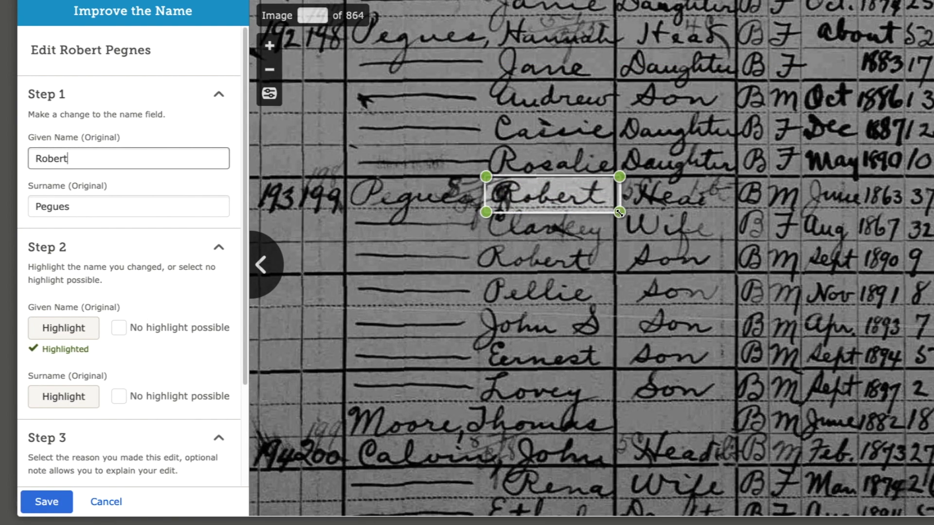
pyautogui.click(58, 402)
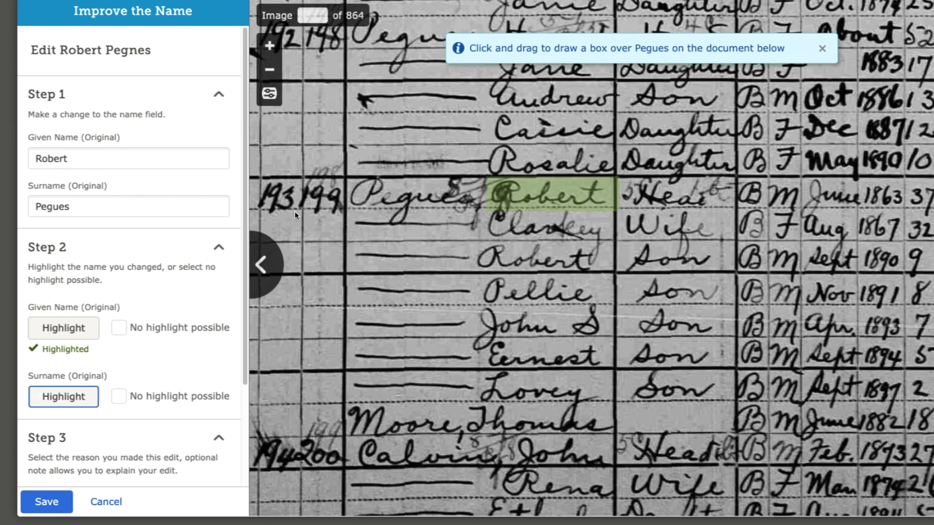
pyautogui.moveTo(349, 178); pyautogui.dragTo(485, 217)
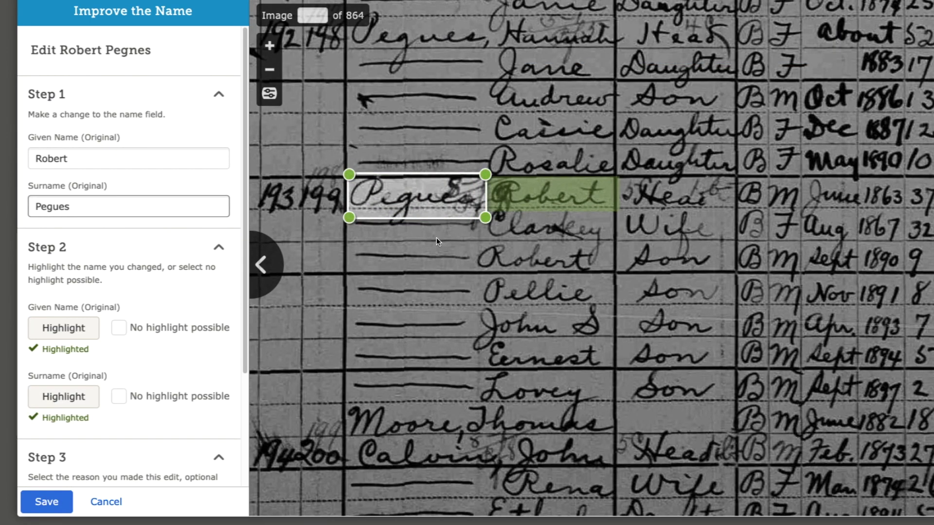
# Step: Give Indexed Incorrectly as the reason for the name change and save the correction
pyautogui.scroll(-3, 118, 329)
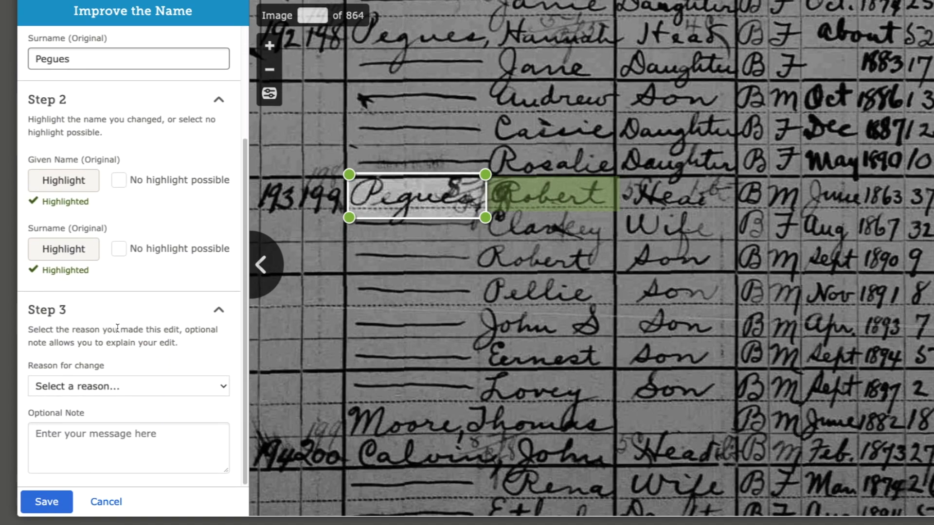
pyautogui.click(115, 387)
pyautogui.click(113, 400)
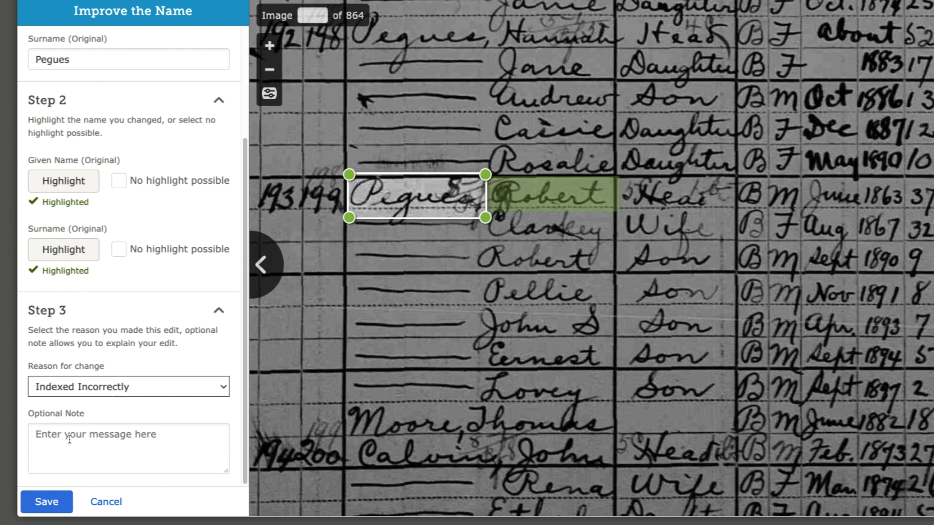
pyautogui.click(48, 502)
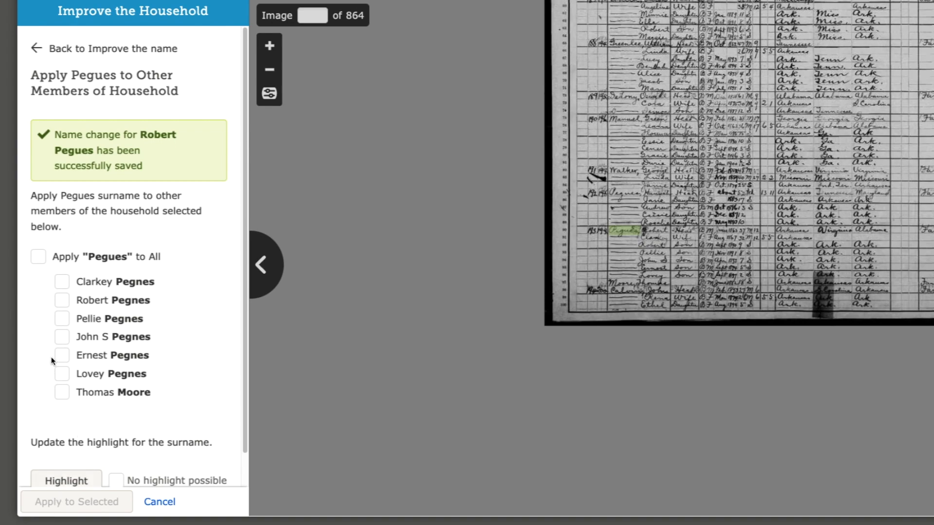
# Step: Apply the corrected surname to all household members except the one with a different surname, and close the confirmation
pyautogui.click(38, 257)
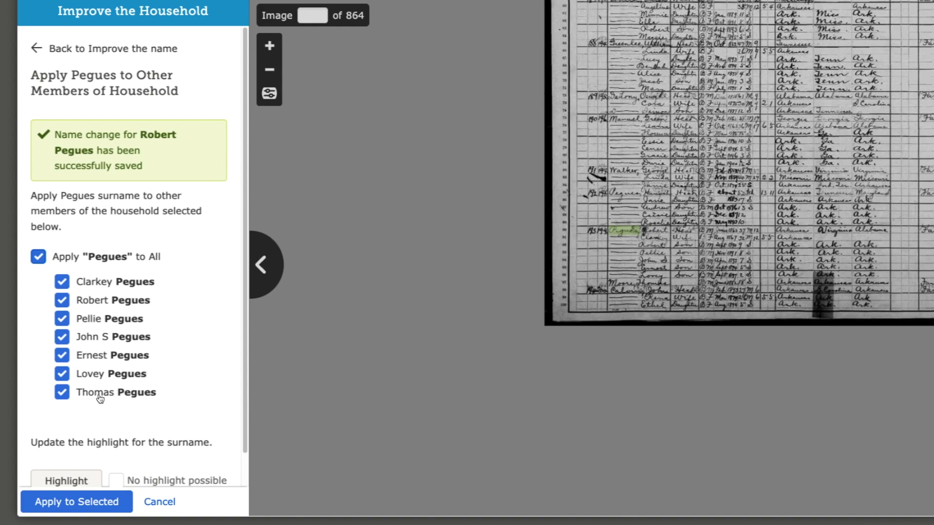
pyautogui.click(62, 393)
pyautogui.scroll(-1, 80, 406)
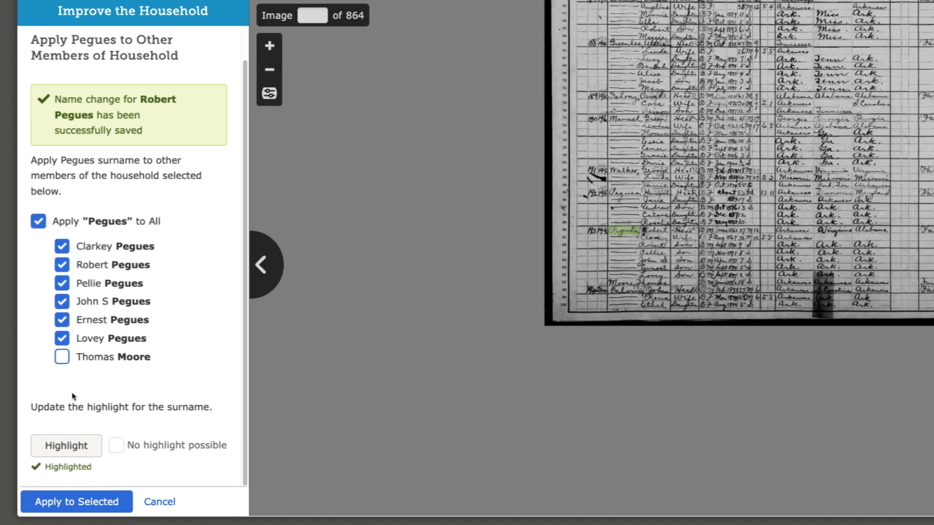
pyautogui.click(90, 506)
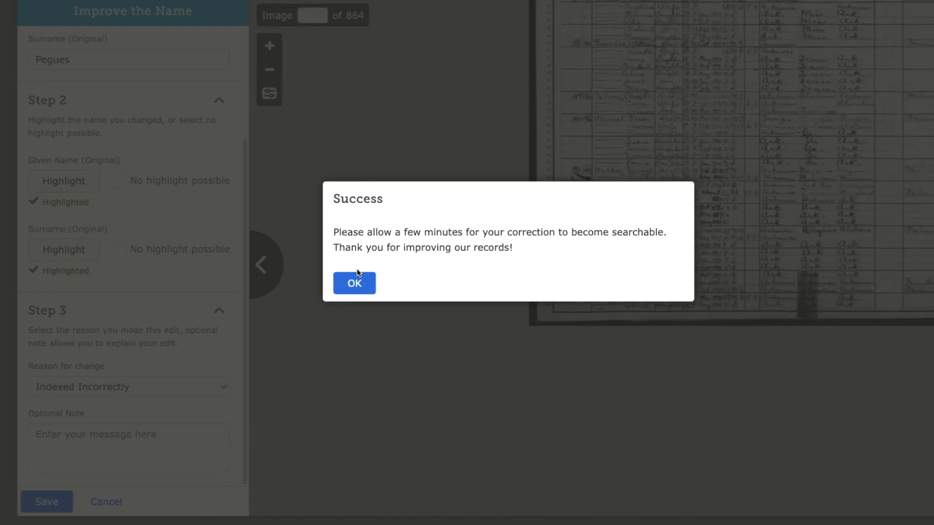
pyautogui.click(357, 286)
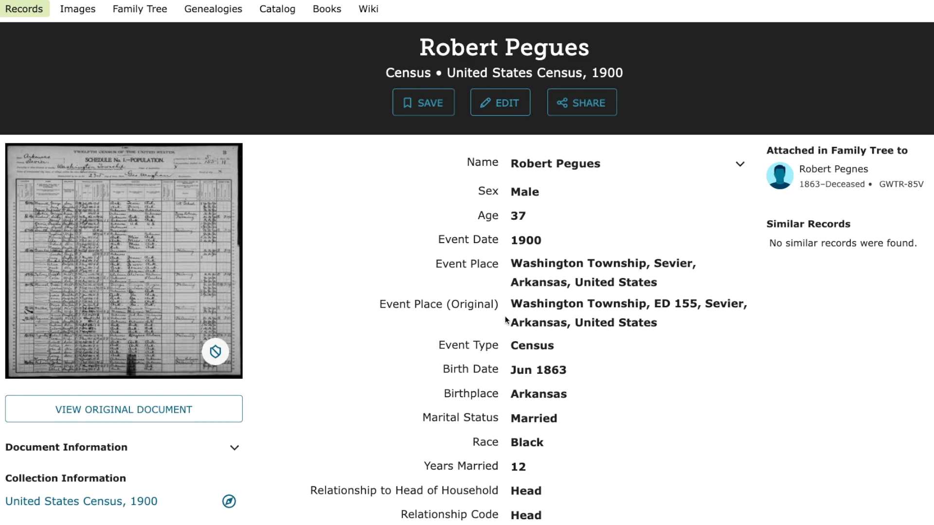
# Step: Open the Family Tree person attached to the census record and save the last name with the corrected census spelling
pyautogui.click(833, 171)
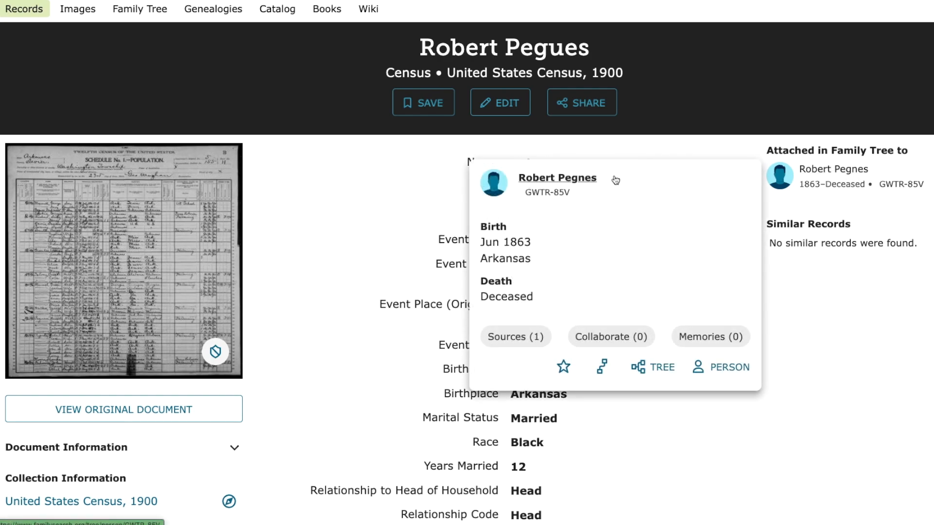
pyautogui.click(567, 178)
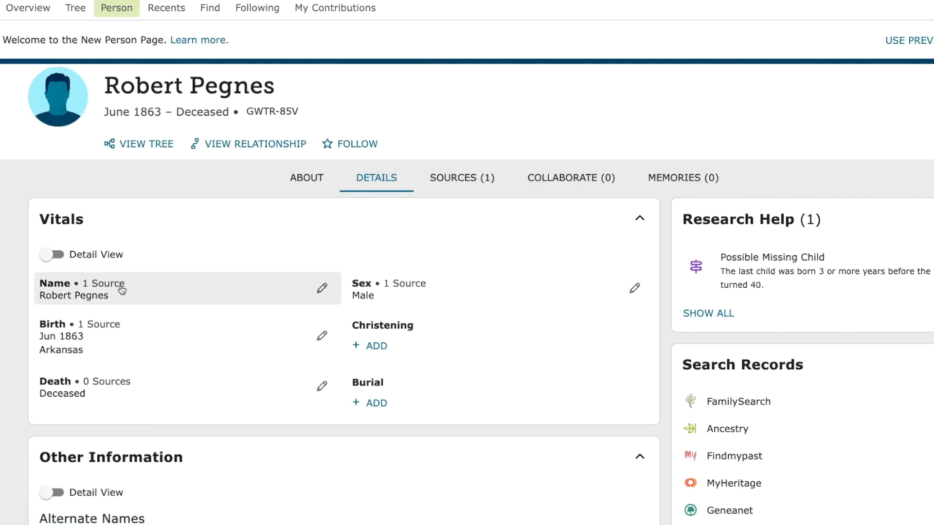
pyautogui.click(322, 288)
pyautogui.click(293, 113)
pyautogui.press('BackSpace')
pyautogui.press('BackSpace')
pyautogui.press('BackSpace')
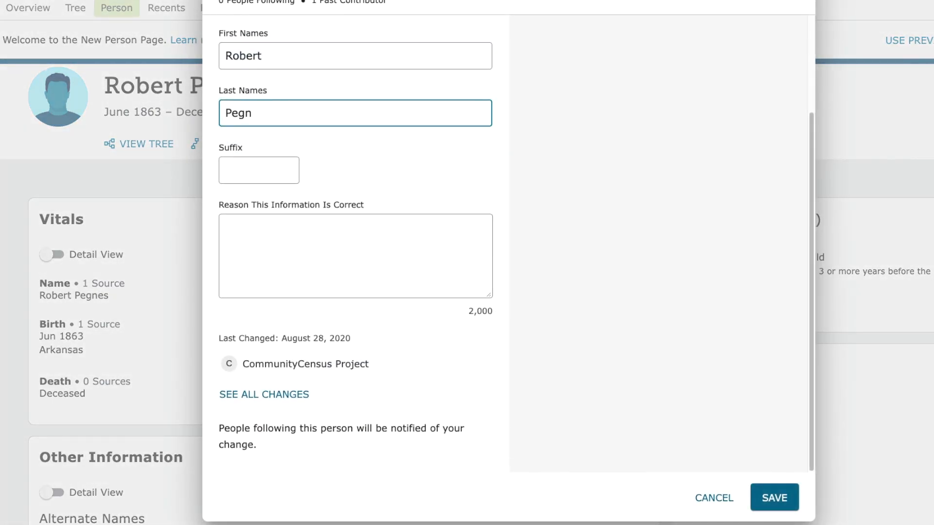
pyautogui.write('ues')
pyautogui.click(774, 497)
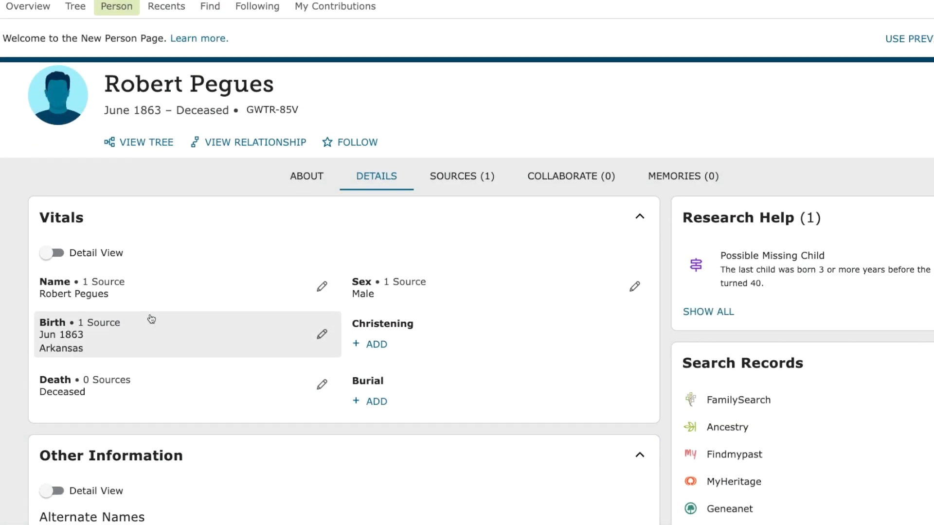
# Step: Examine the surnames of the spouse and children in the person's Family Members section
pyautogui.scroll(-6, 151, 318)
pyautogui.scroll(-11, 151, 319)
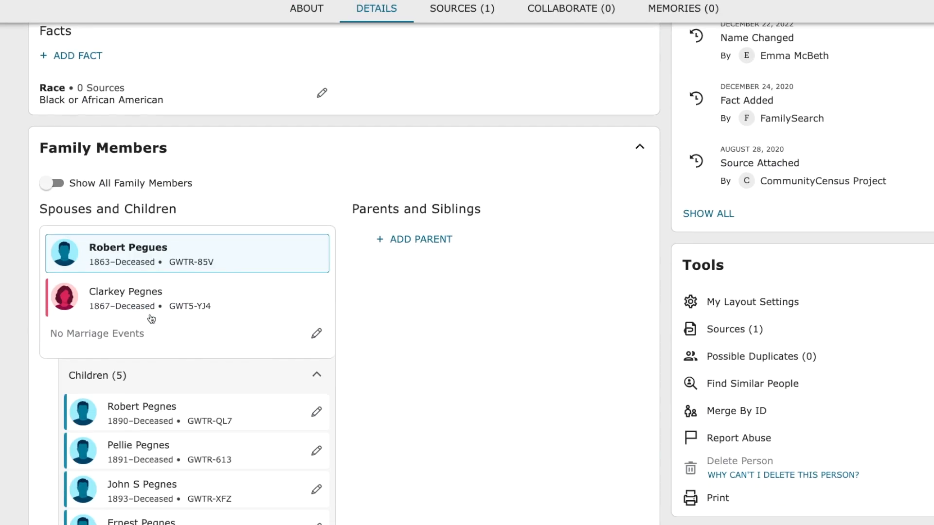
pyautogui.scroll(-3, 152, 319)
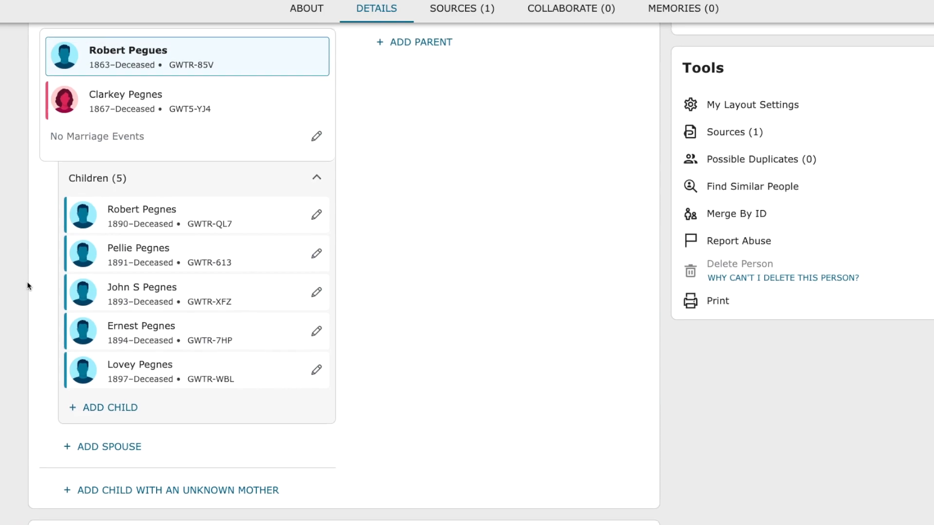
pyautogui.scroll(1, 26, 285)
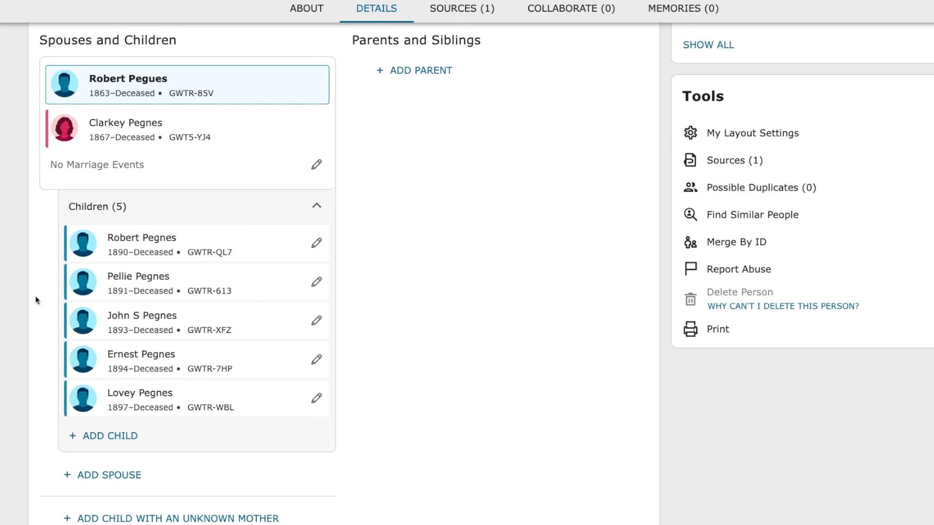